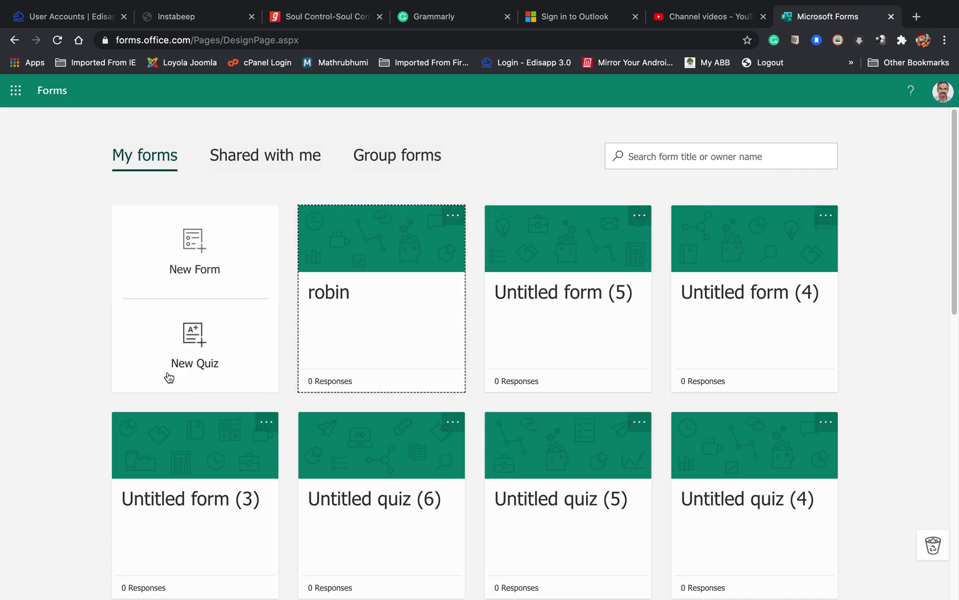
# Step: Start a new quiz and title it 'Loyola Quiz'
pyautogui.click(183, 362)
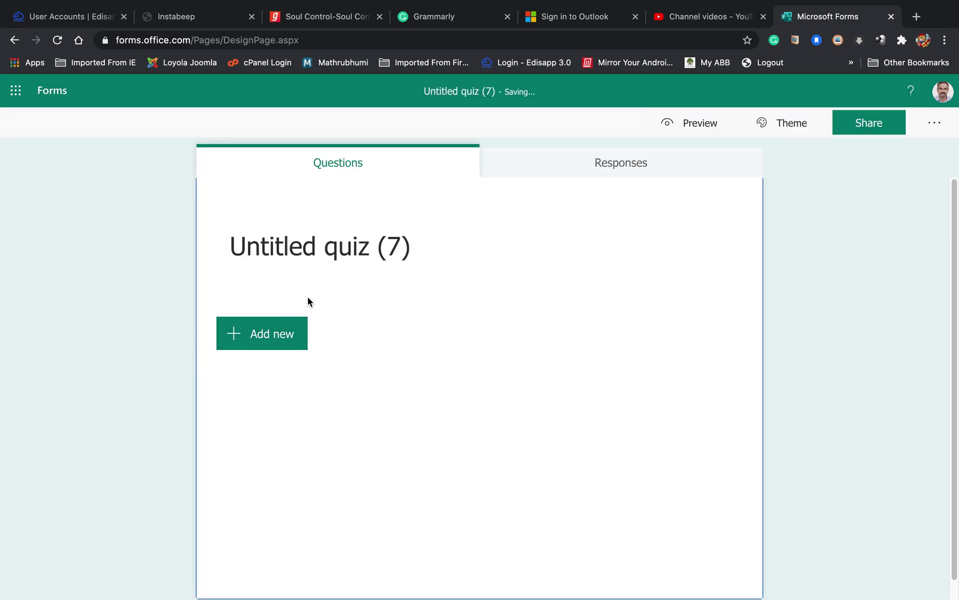
pyautogui.click(381, 257)
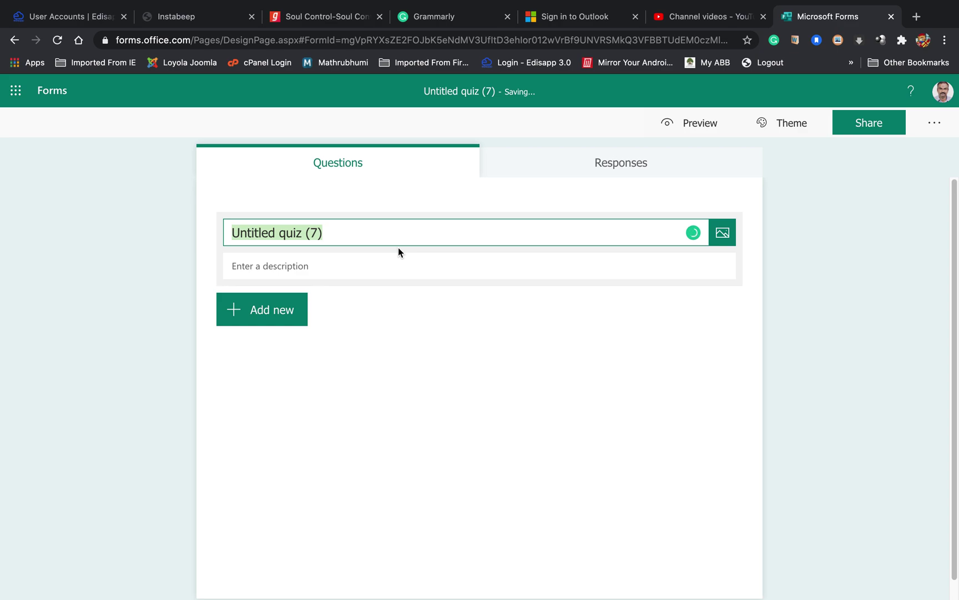
pyautogui.write('Loy')
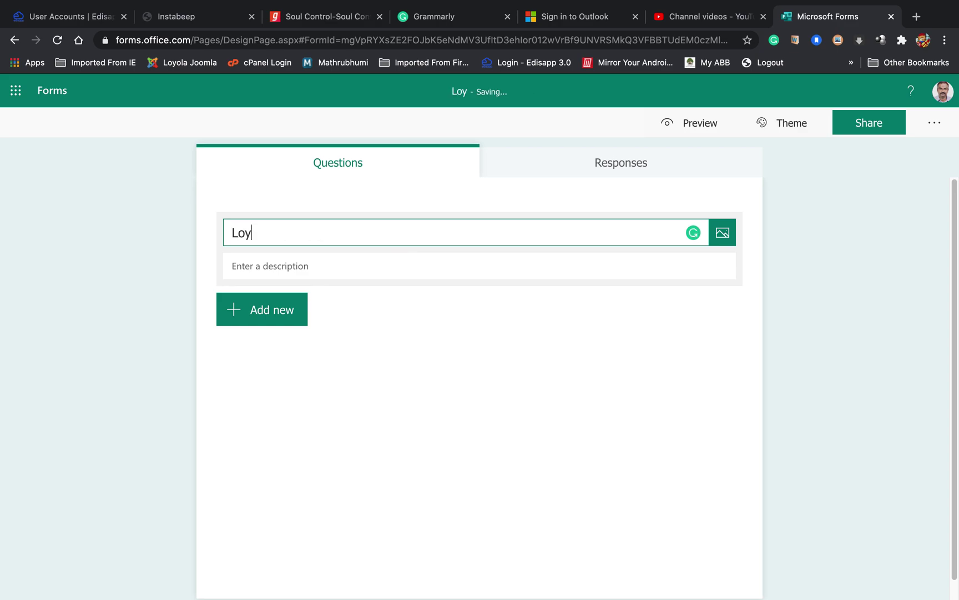
pyautogui.write('ola Quiz')
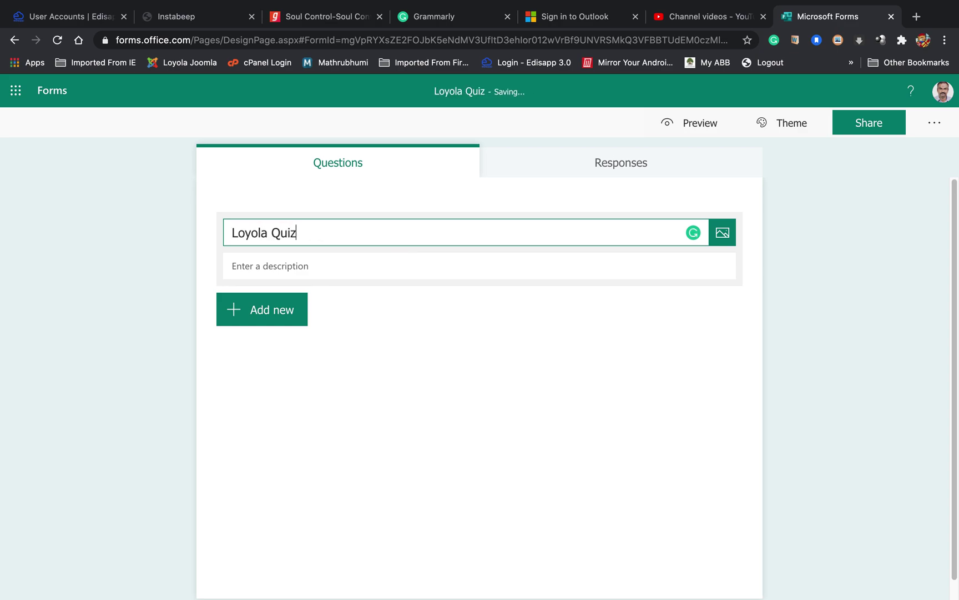
pyautogui.click(391, 307)
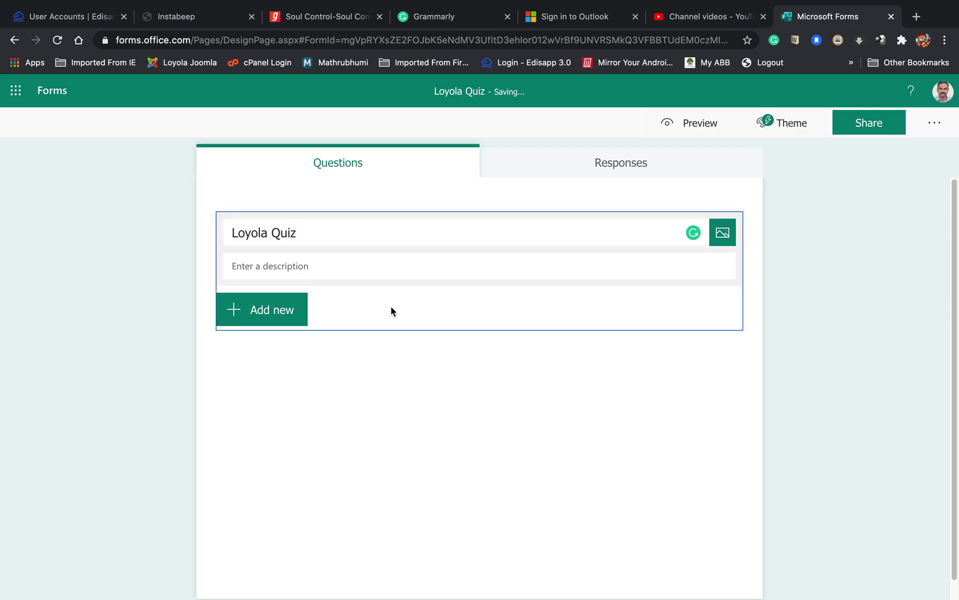
# Step: Add two multiple-choice questions to the quiz
pyautogui.click(299, 323)
pyautogui.click(298, 320)
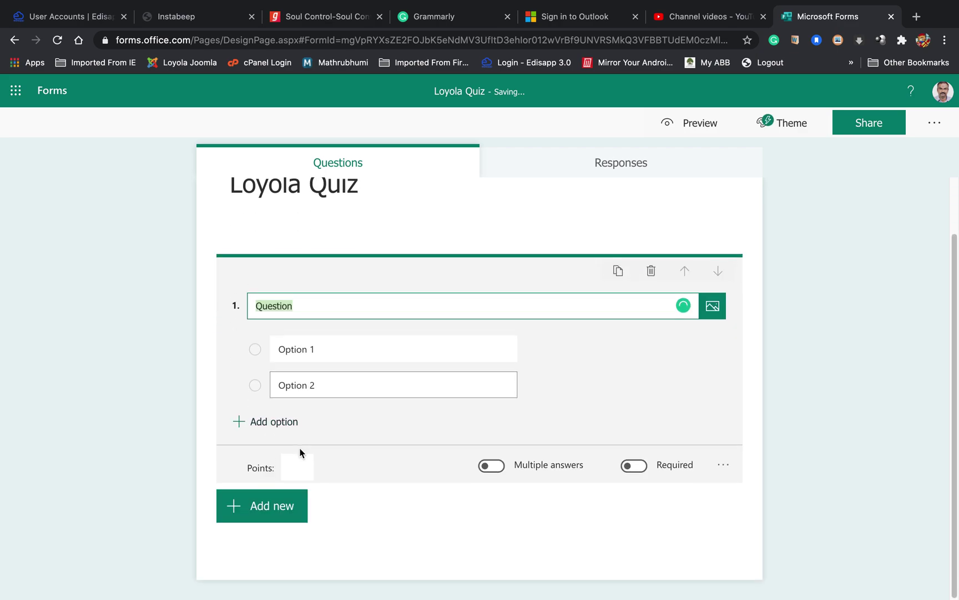
pyautogui.click(270, 507)
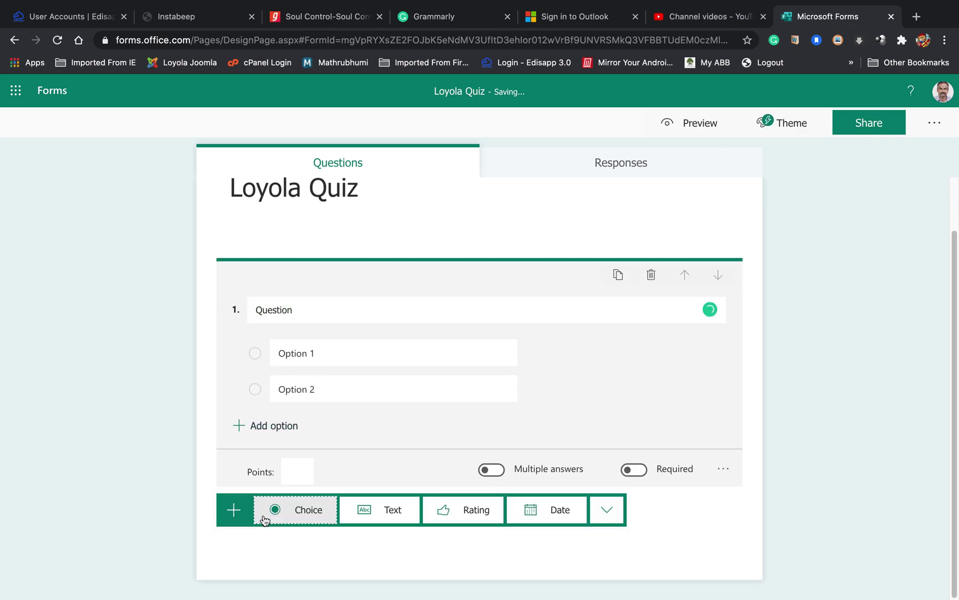
pyautogui.click(316, 511)
pyautogui.click(888, 325)
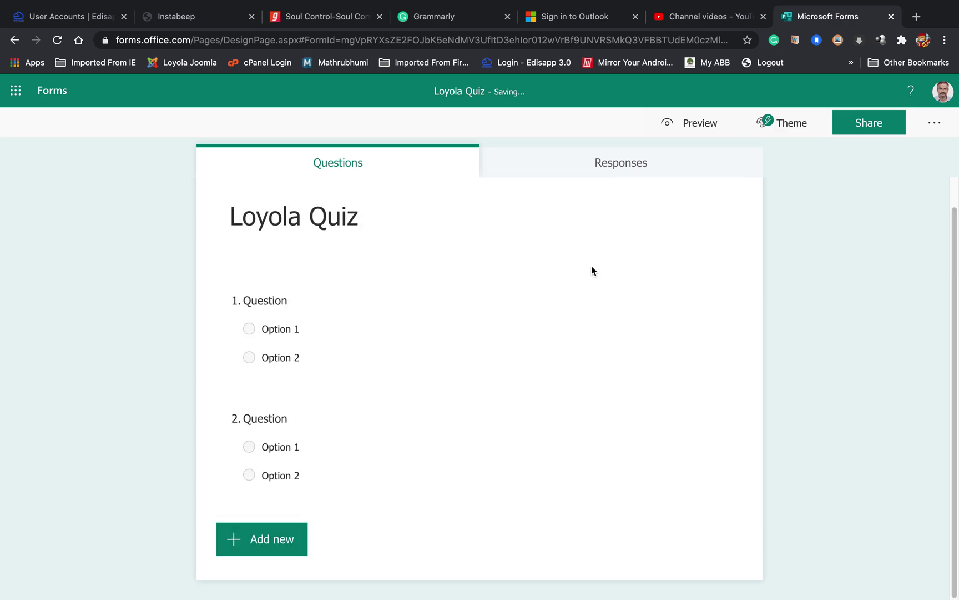
pyautogui.scroll(1, 591, 271)
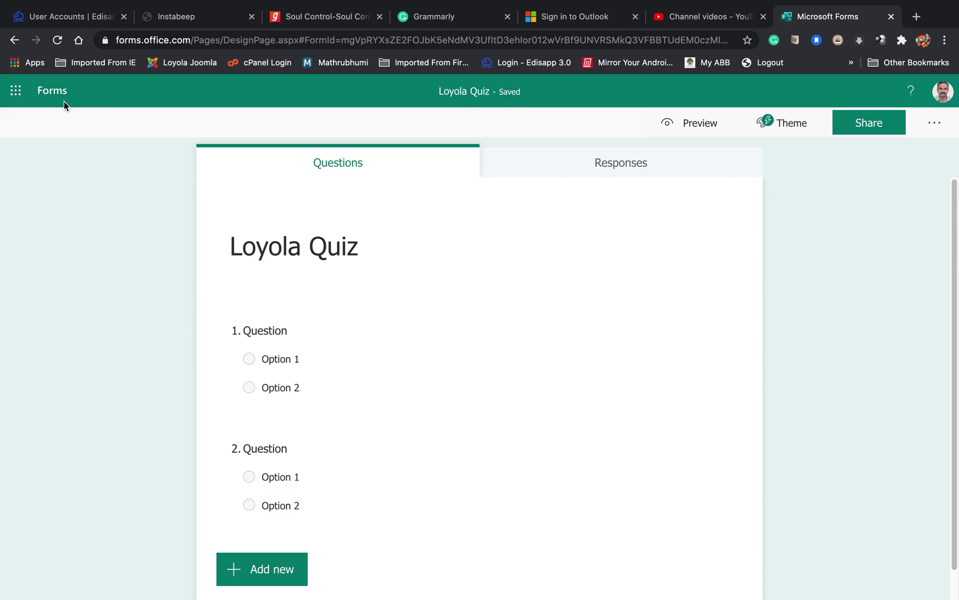
pyautogui.click(52, 92)
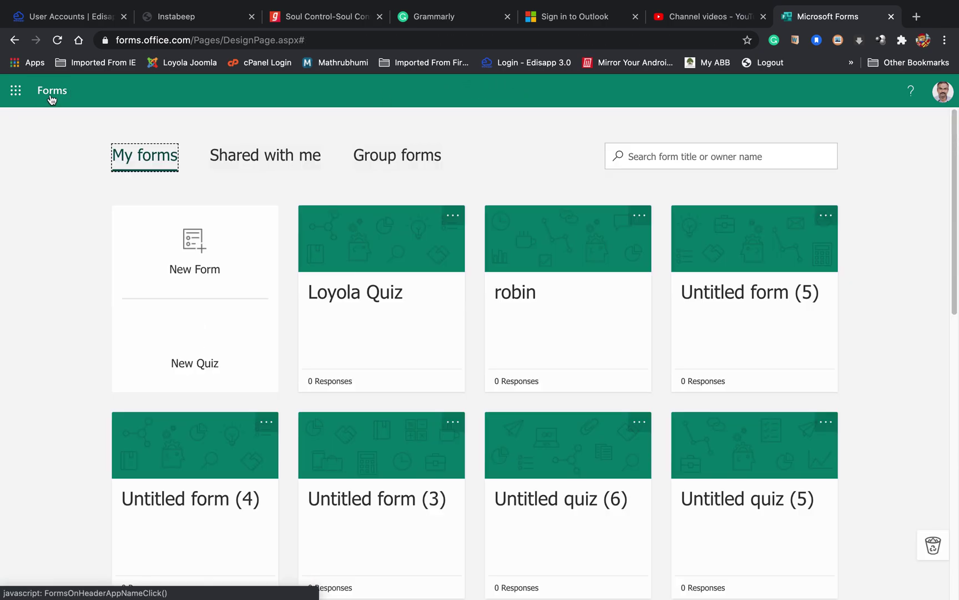
pyautogui.click(400, 293)
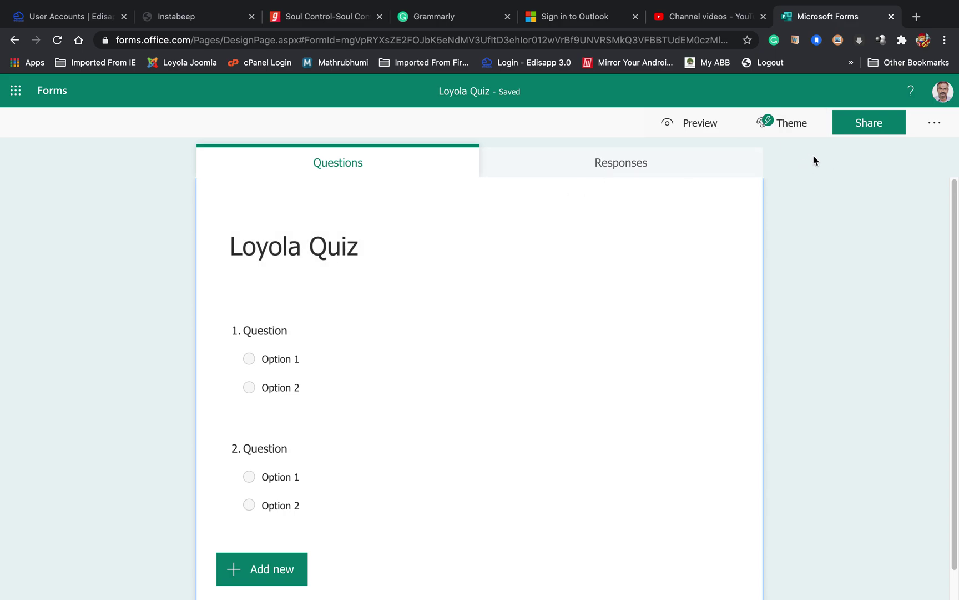
# Step: Create and copy a 'Share as a template' duplicate link for Loyola Quiz
pyautogui.click(856, 128)
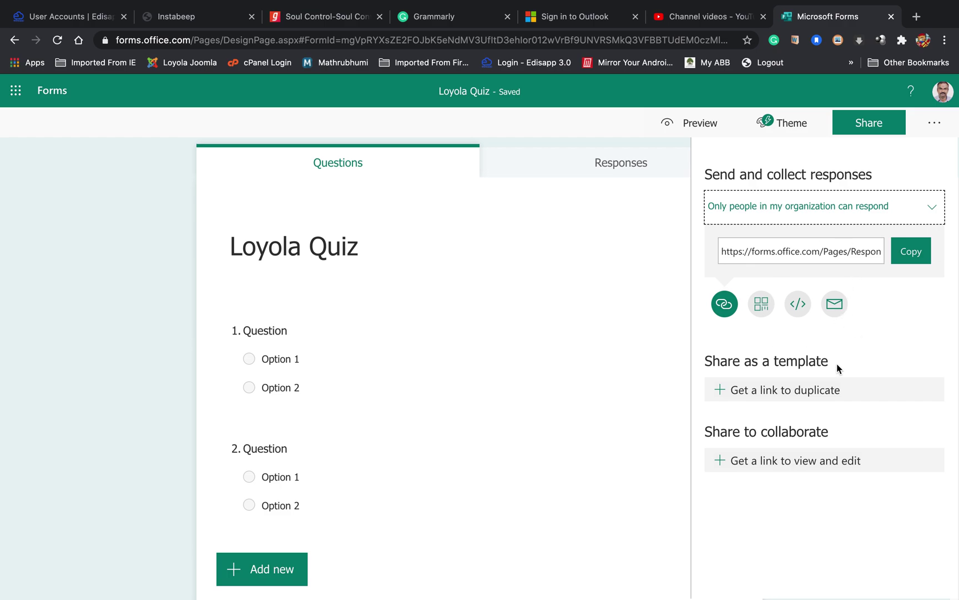
pyautogui.click(815, 362)
pyautogui.moveTo(816, 362); pyautogui.dragTo(705, 360)
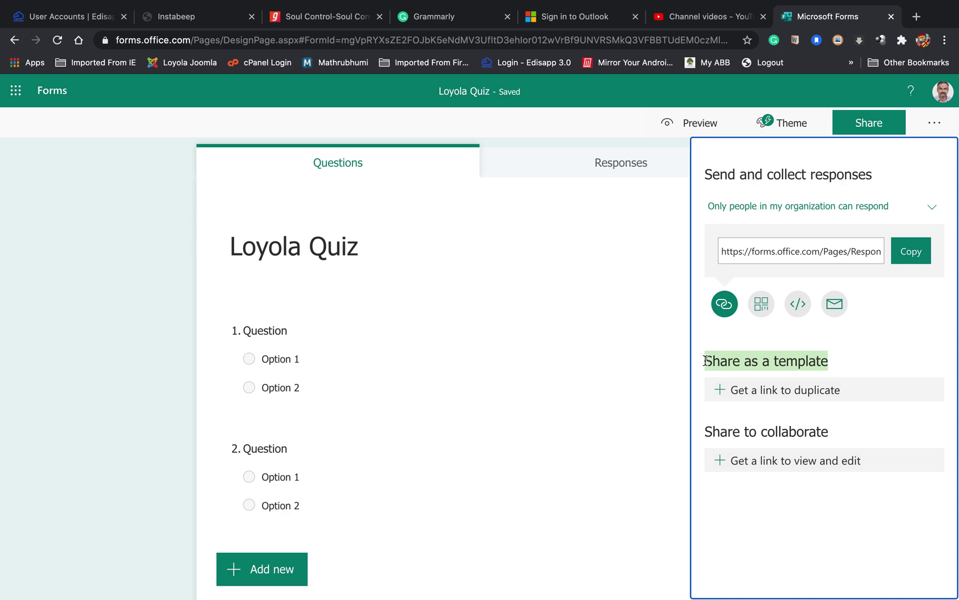
pyautogui.click(765, 391)
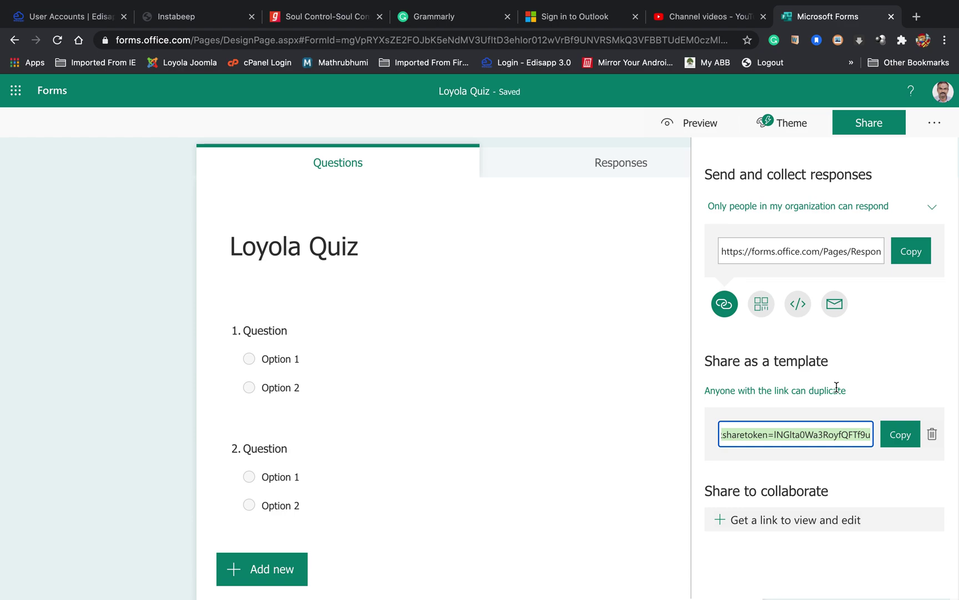
pyautogui.click(897, 440)
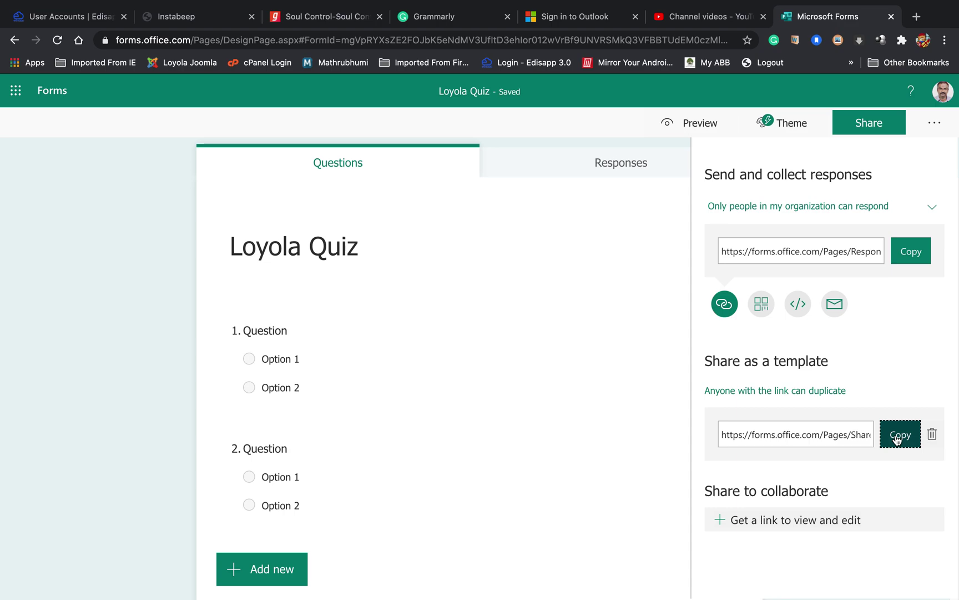
pyautogui.hotkey('ctrl', 'Left')
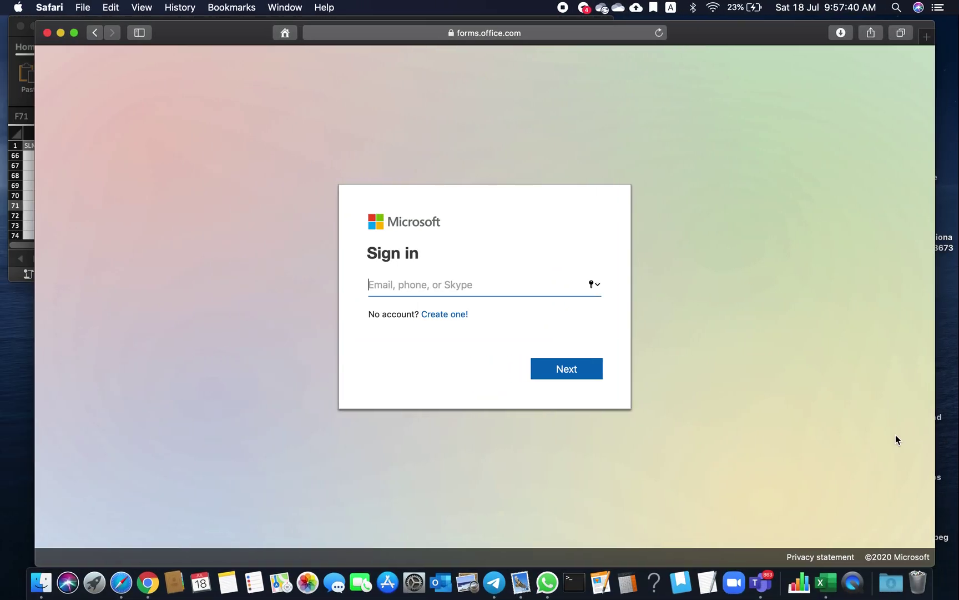
# Step: Sign in to Safari's Microsoft account with the second teacher's school e-mail and stay signed in
pyautogui.click(401, 287)
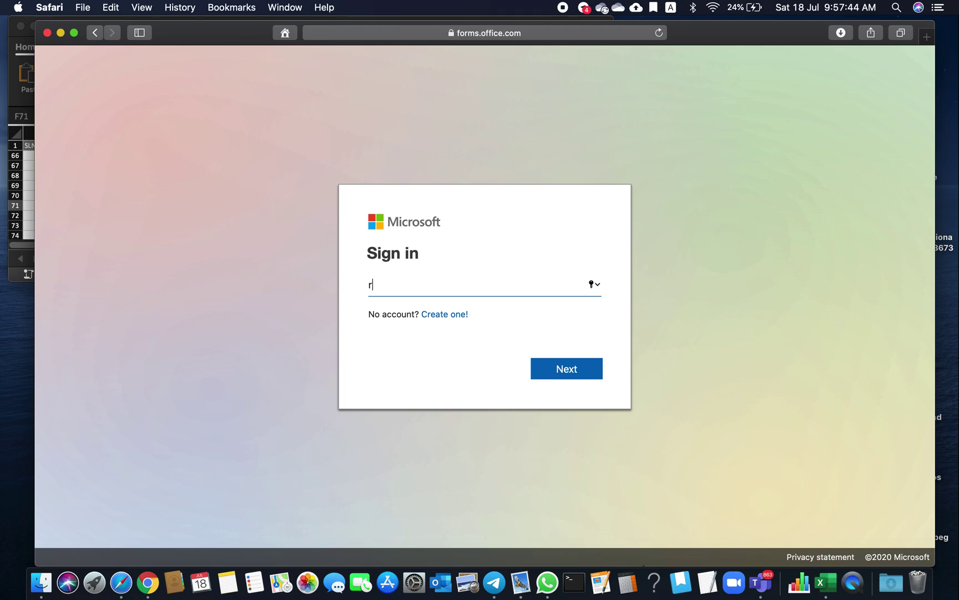
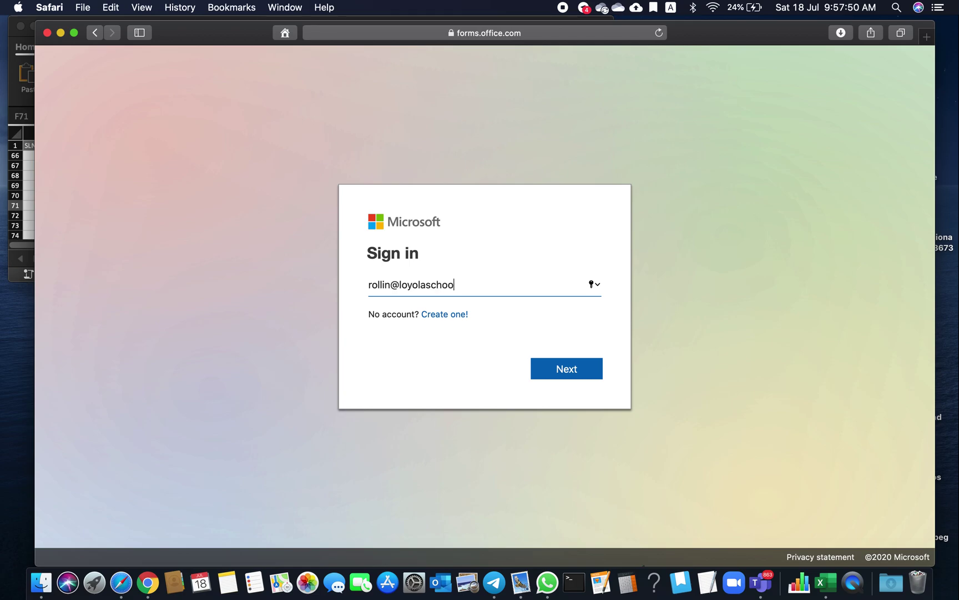
pyautogui.click(574, 373)
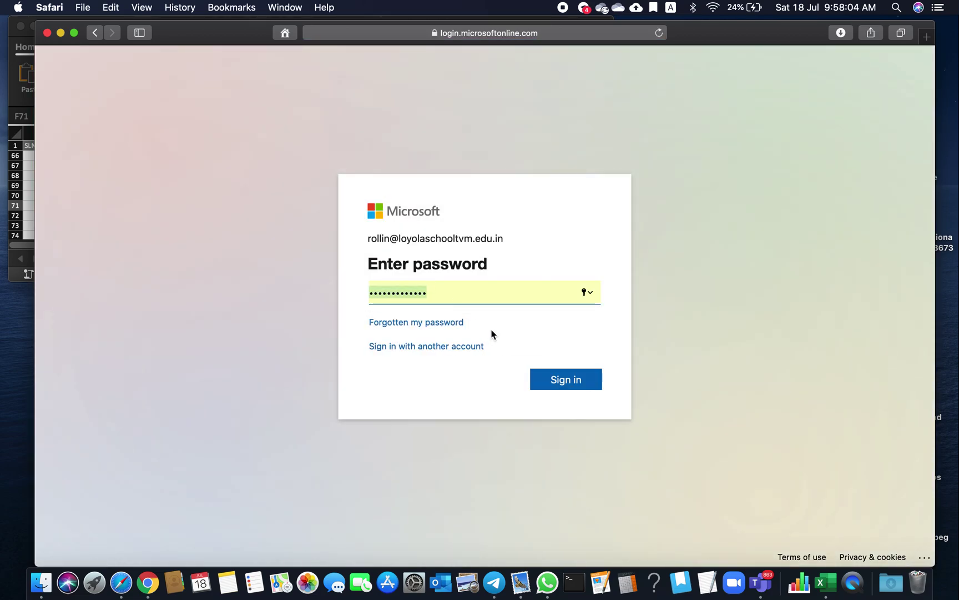
pyautogui.click(547, 380)
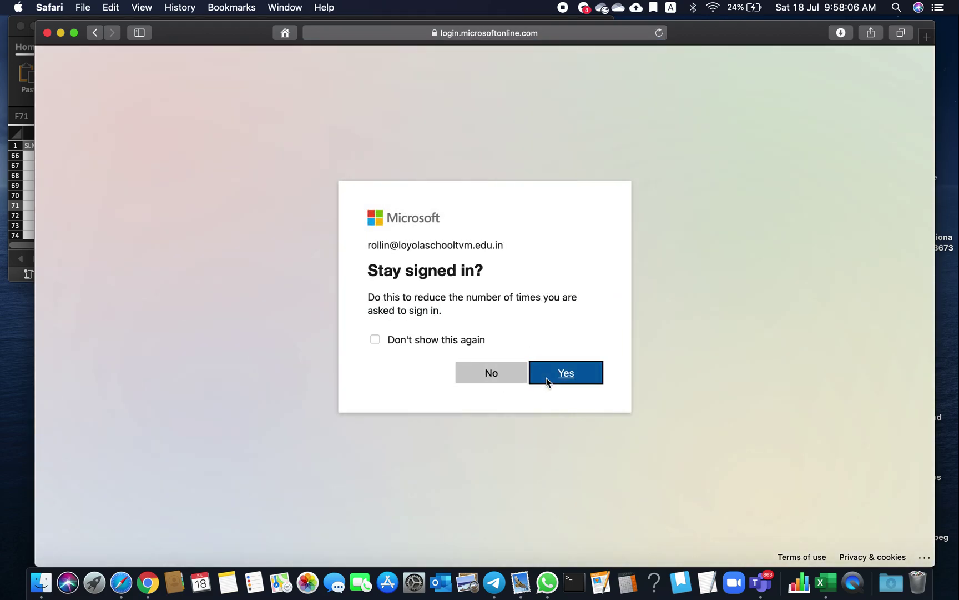
pyautogui.click(553, 378)
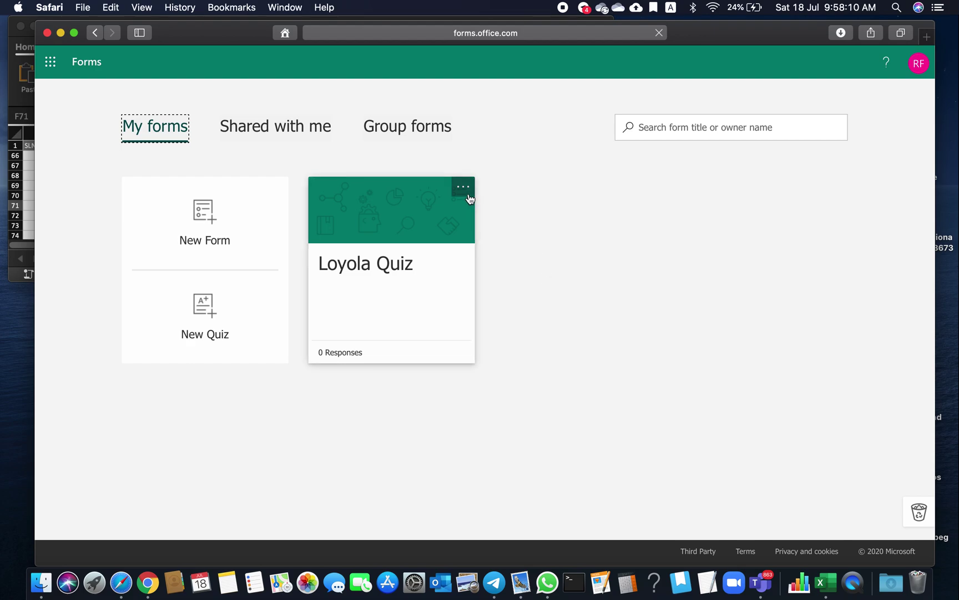
pyautogui.click(463, 187)
# Step: Delete this account's Loyola Quiz and confirm moving it to the recycle bin
pyautogui.click(427, 246)
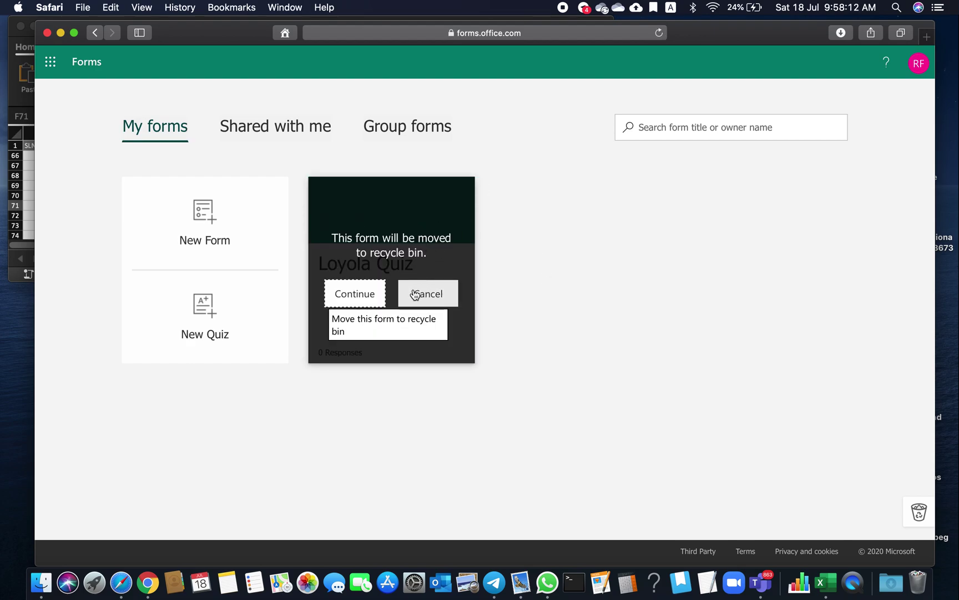
pyautogui.click(361, 297)
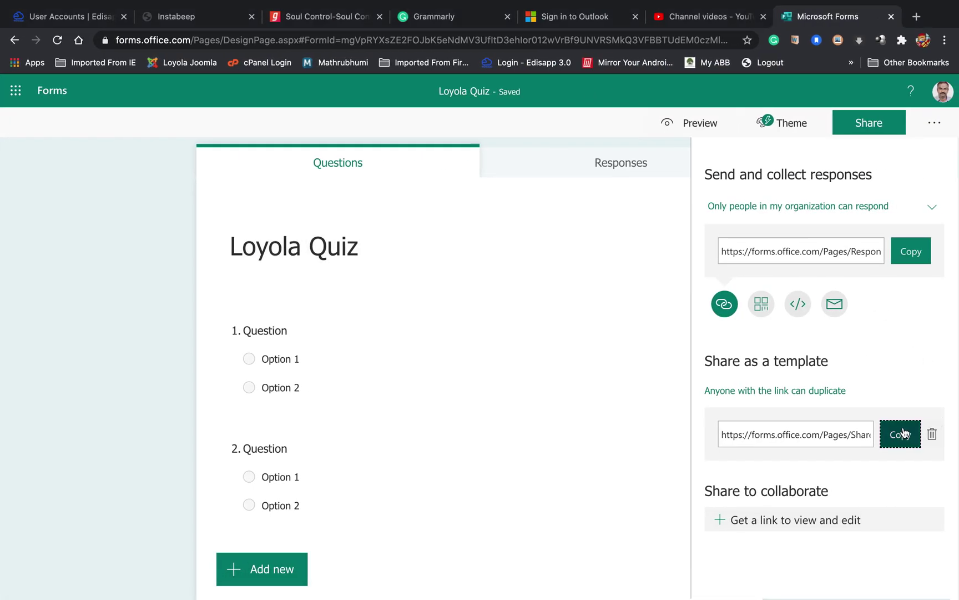
# Step: Copy the Loyola Quiz template link and open it in Safari
pyautogui.click(896, 435)
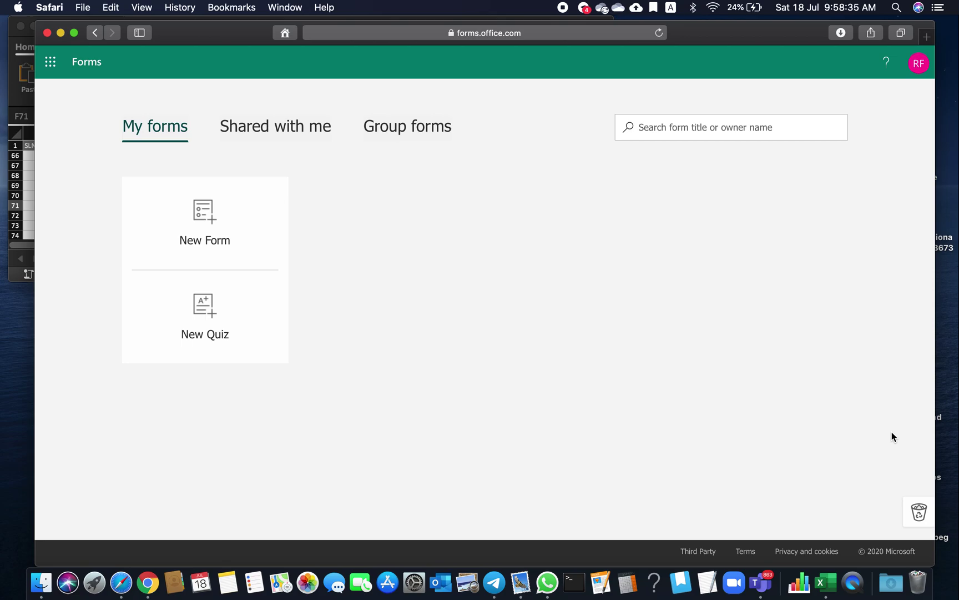
pyautogui.click(527, 33)
pyautogui.press('super+v')
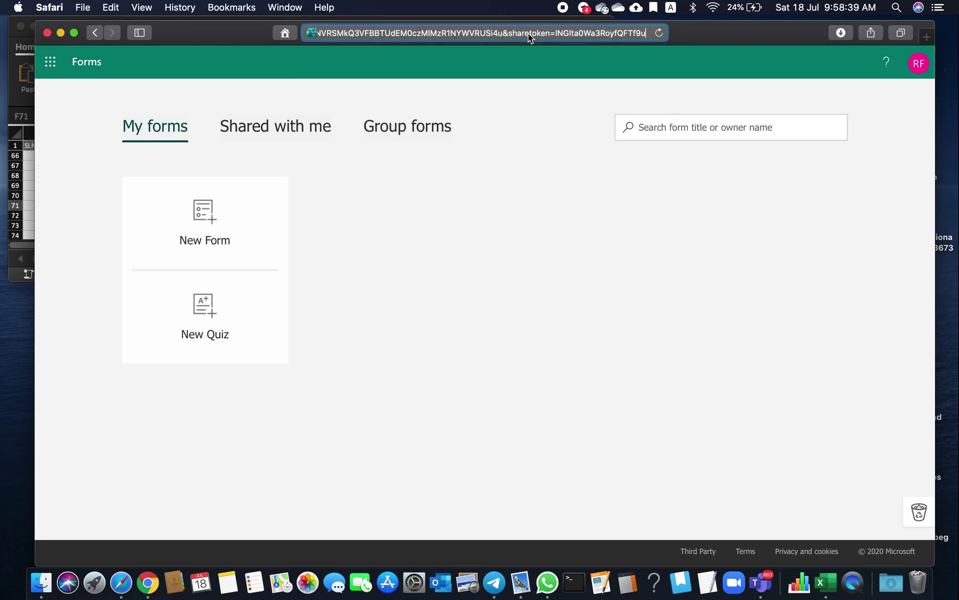
pyautogui.press('Return')
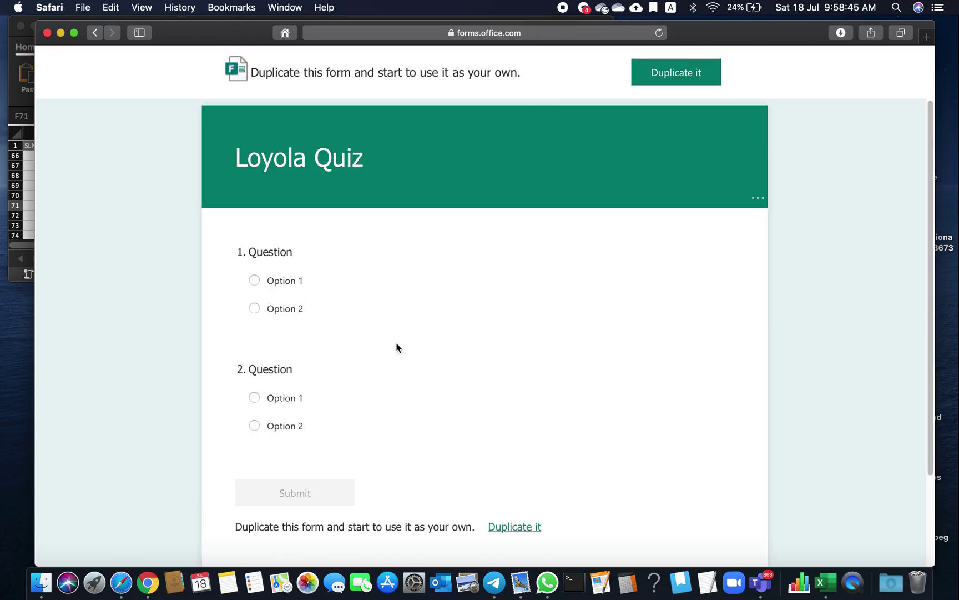
# Step: Duplicate the shared Loyola Quiz template into the second teacher's account
pyautogui.moveTo(344, 179)
pyautogui.moveTo(325, 309)
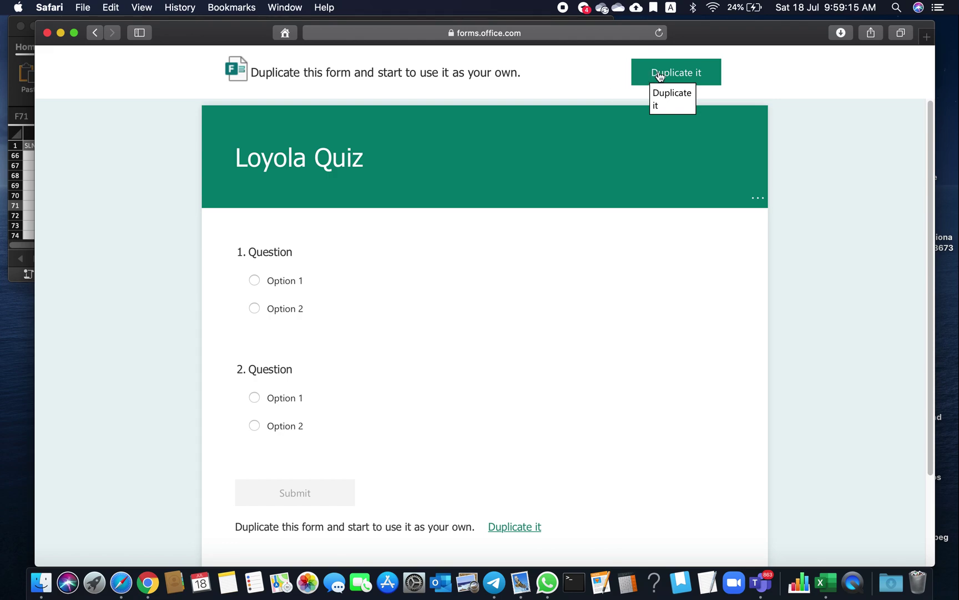
pyautogui.click(659, 76)
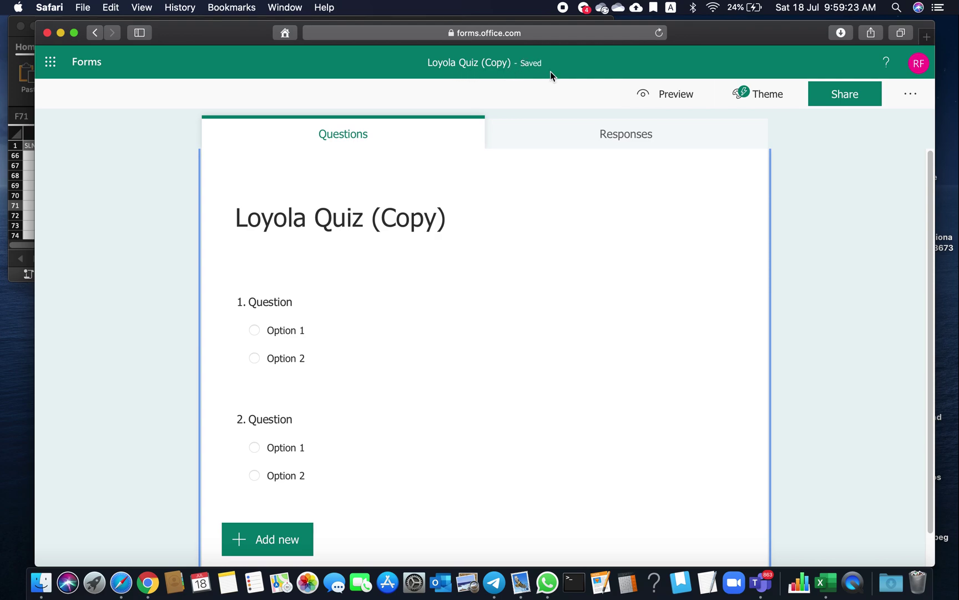
# Step: Rename the copy from 'Loyola Quiz (Copy)' to 'Loyola Quiz'
pyautogui.click(455, 214)
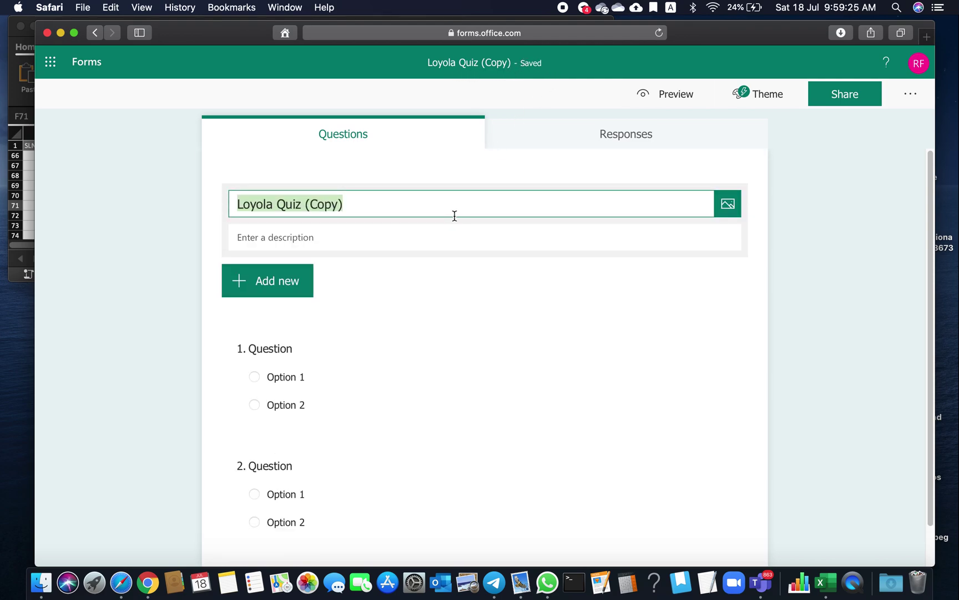
pyautogui.click(455, 216)
pyautogui.press('BackSpace')
pyautogui.press('BackSpace')
pyautogui.press('BackSpace')
pyautogui.press('BackSpace')
pyautogui.press('BackSpace')
pyautogui.press('BackSpace')
pyautogui.press('BackSpace')
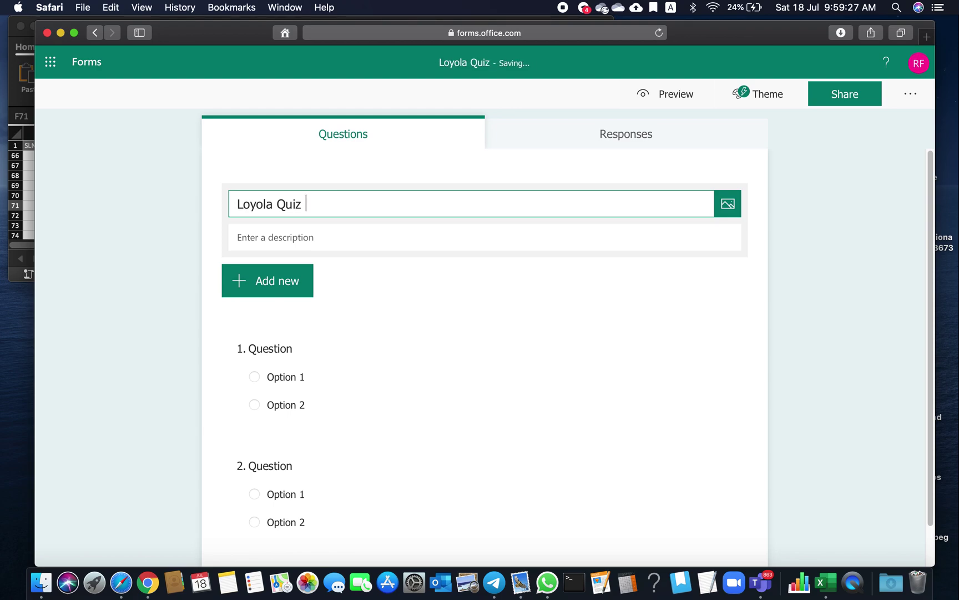
pyautogui.click(673, 304)
# Step: Add two more choice questions as questions 3 and 4
pyautogui.scroll(-2, 672, 305)
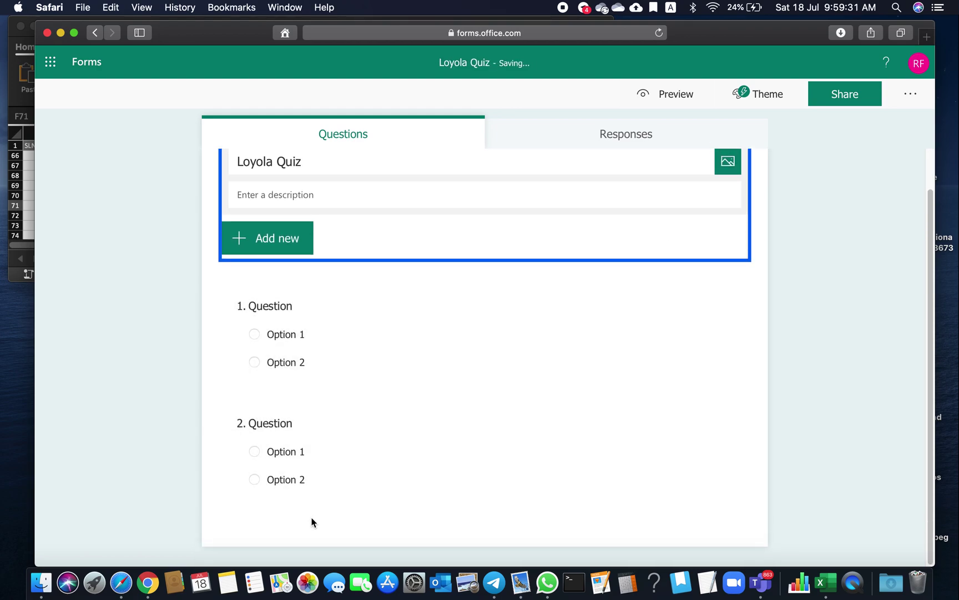
pyautogui.click(319, 504)
pyautogui.click(274, 521)
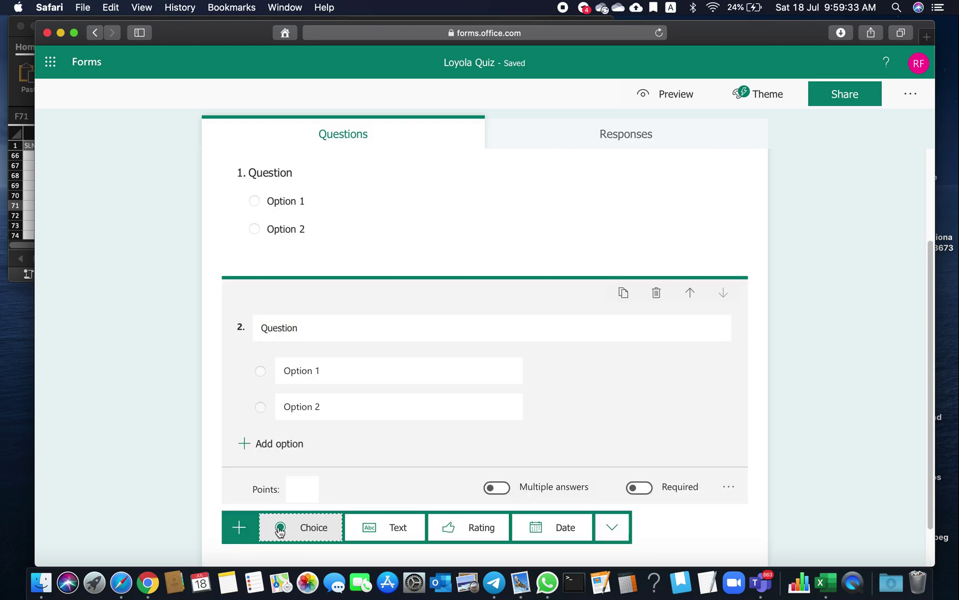
pyautogui.click(294, 531)
pyautogui.click(299, 476)
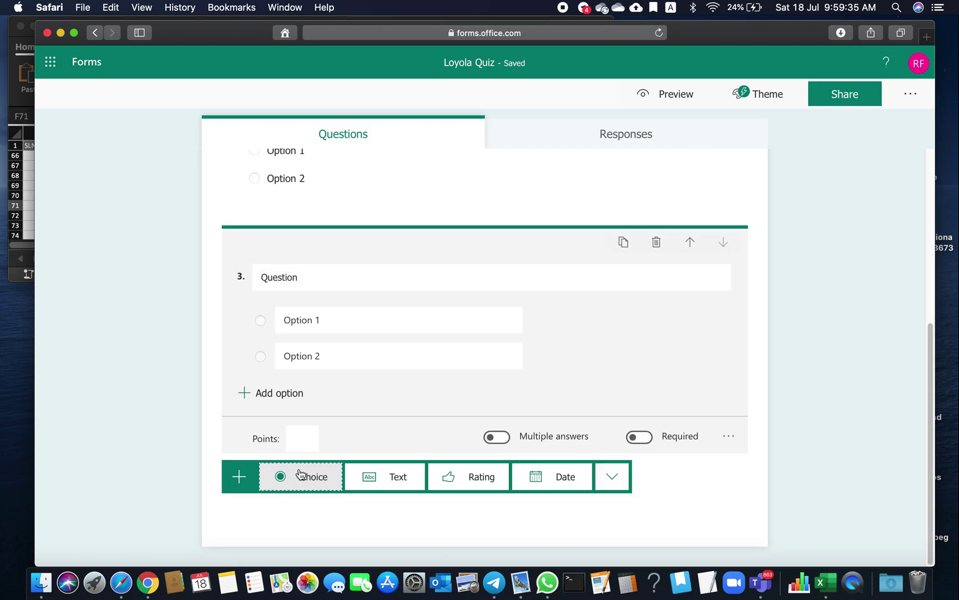
pyautogui.click(300, 477)
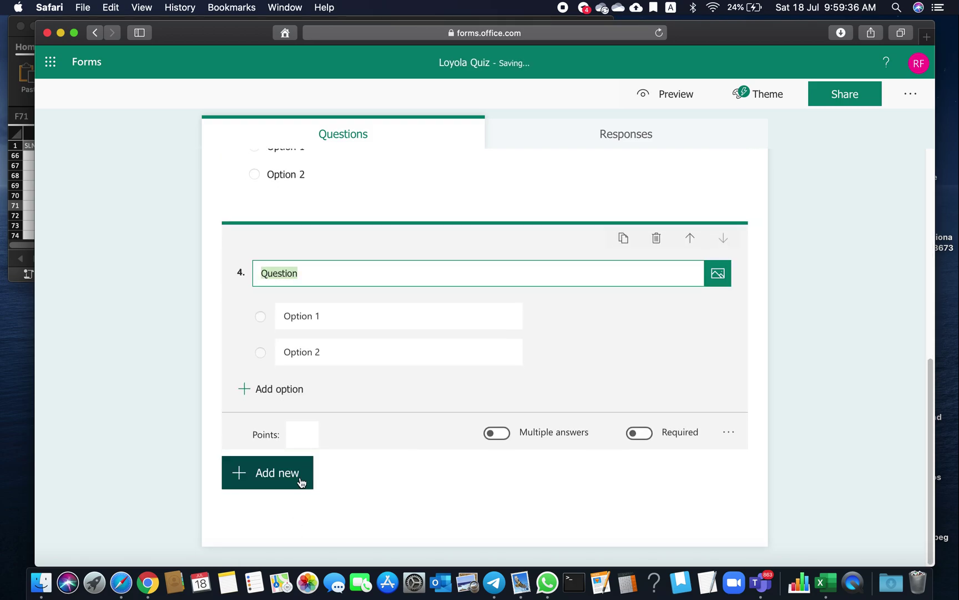
pyautogui.click(831, 361)
pyautogui.scroll(5, 596, 255)
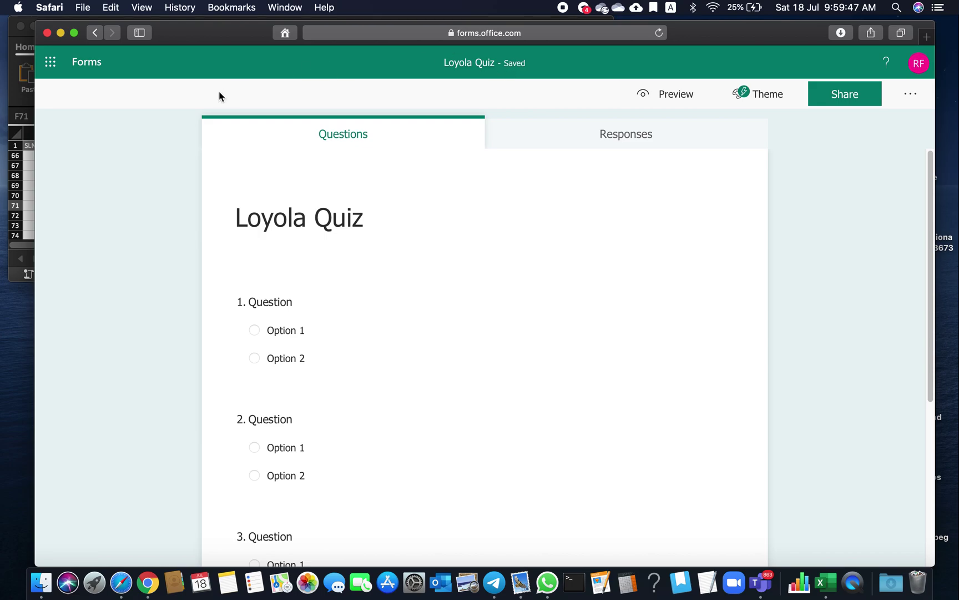
# Step: Go back to the Forms home page and reload the My forms list
pyautogui.click(83, 66)
pyautogui.rightClick(696, 274)
pyautogui.click(704, 295)
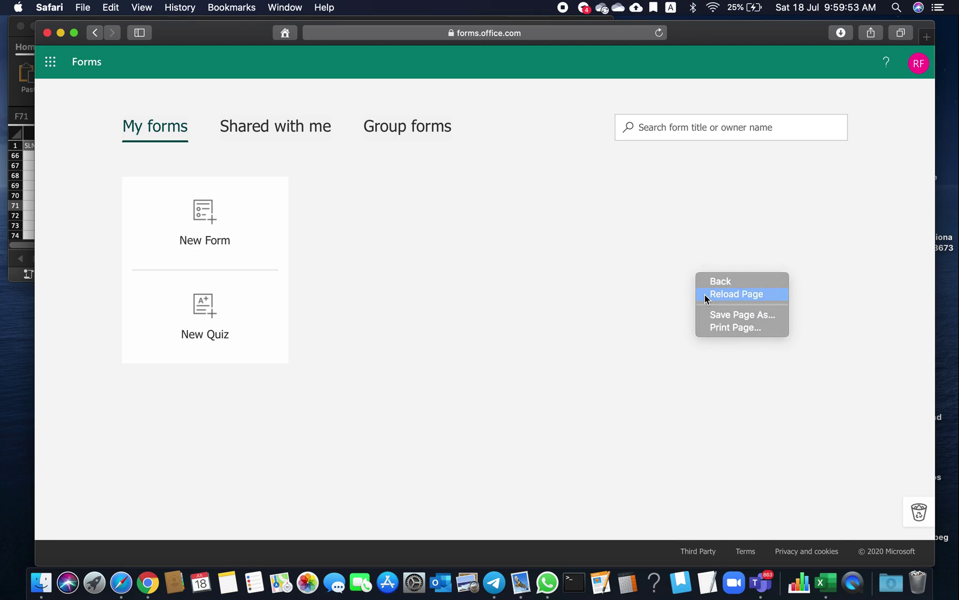